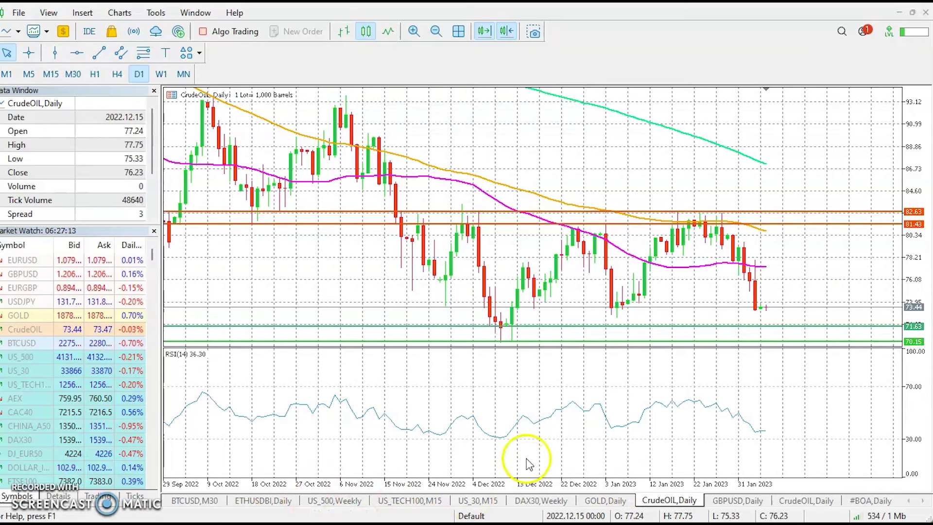
- Open the US_TECH100 chart, inspect a weekly bar's values, then return to the daily timeframe
{"action": "left_click", "coordinate": [418, 503]}
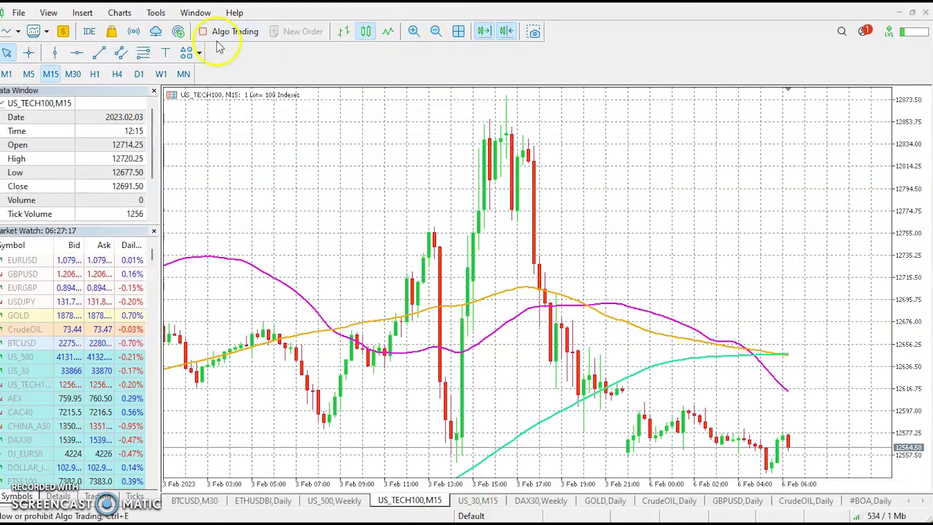
{"action": "left_click", "coordinate": [162, 76]}
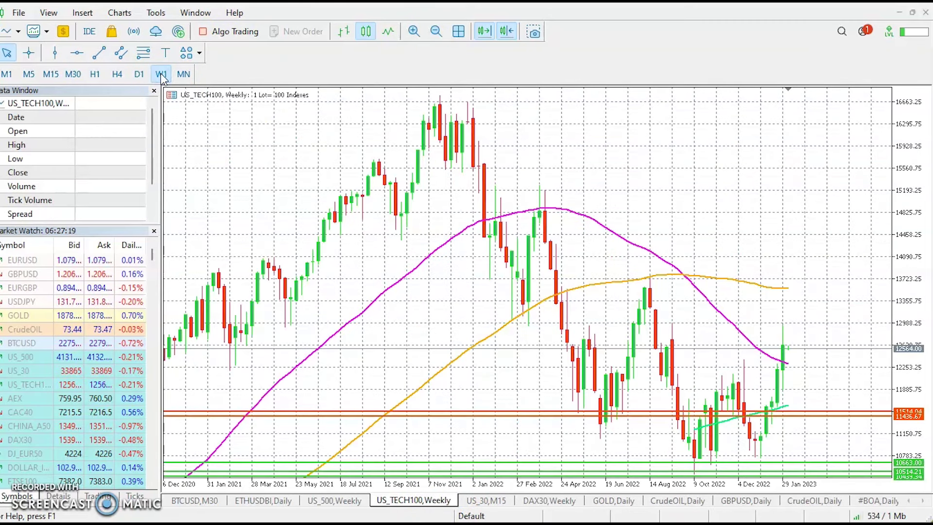
{"action": "left_click", "coordinate": [575, 217]}
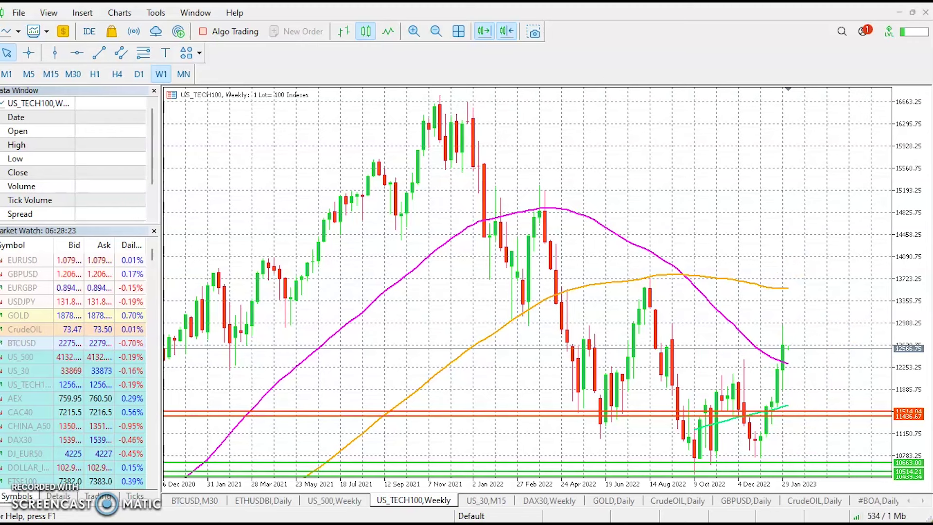
{"action": "left_click", "coordinate": [138, 80]}
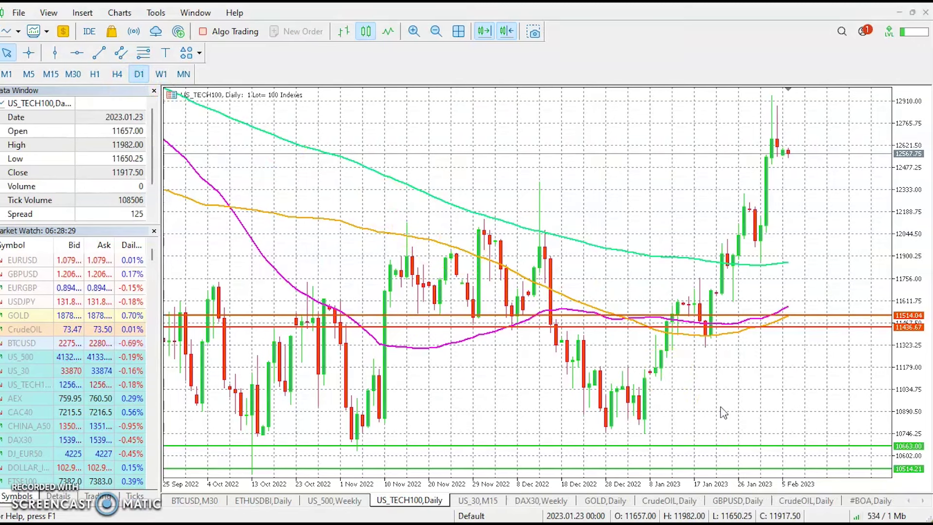
- Adjust the US_TECH100 daily chart so it displays as candlesticks
{"action": "left_click", "coordinate": [473, 480]}
{"action": "left_click", "coordinate": [350, 476]}
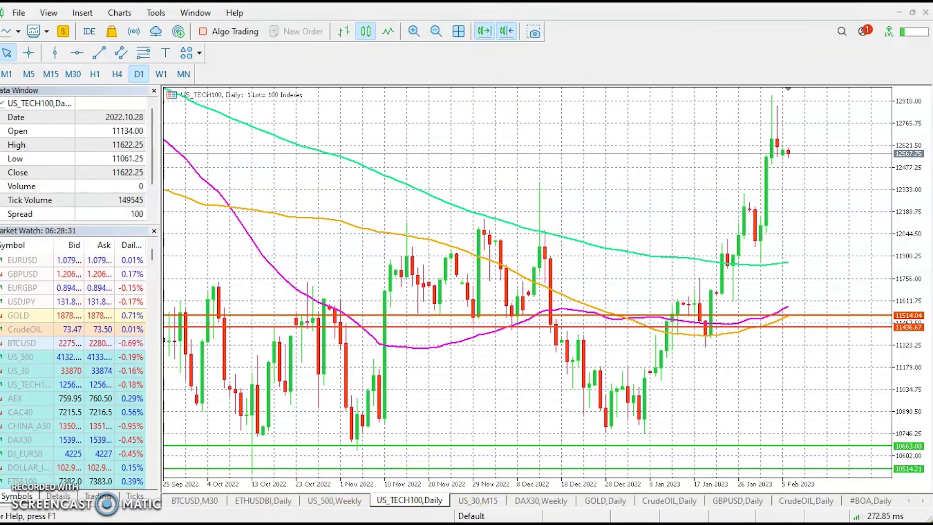
{"action": "left_click", "coordinate": [369, 331]}
{"action": "left_click", "coordinate": [430, 177]}
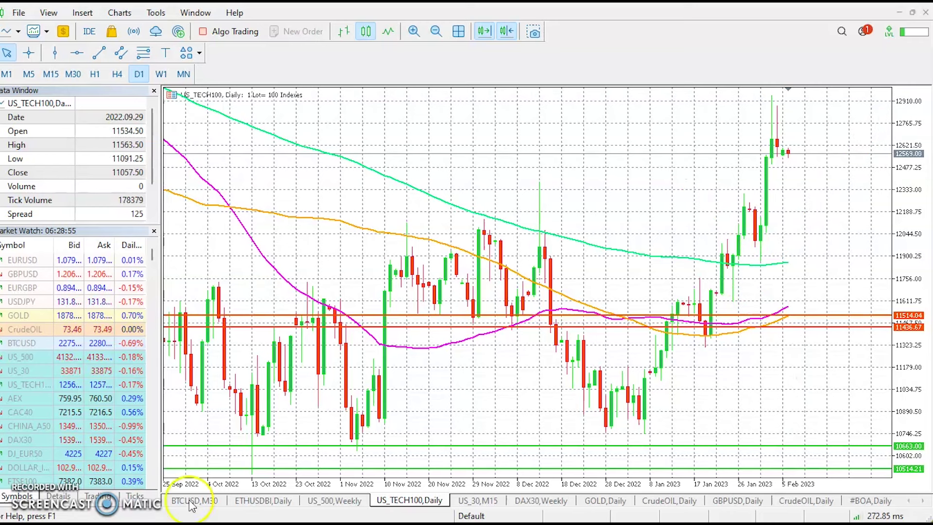
{"action": "left_click", "coordinate": [79, 15]}
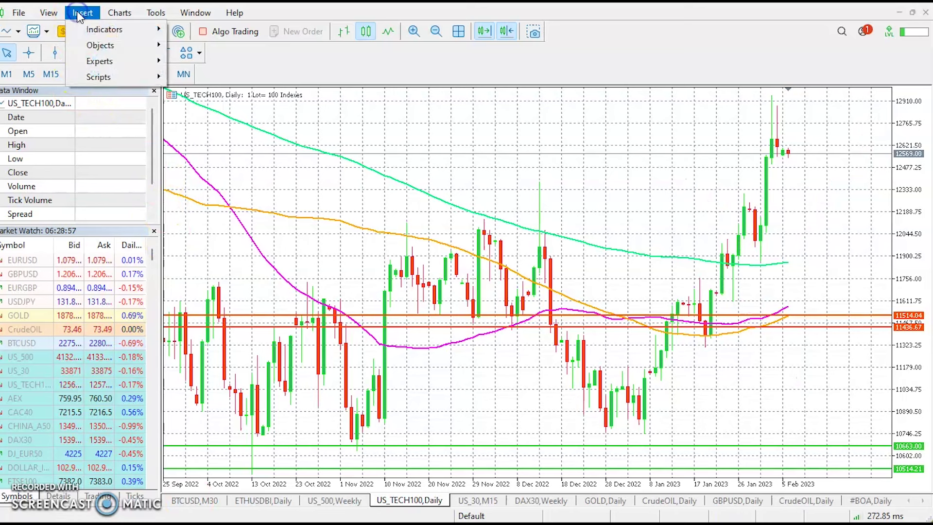
- Insert the Relative Strength Index oscillator with period 14 on Close below the price chart
{"action": "mouse_move", "coordinate": [145, 31]}
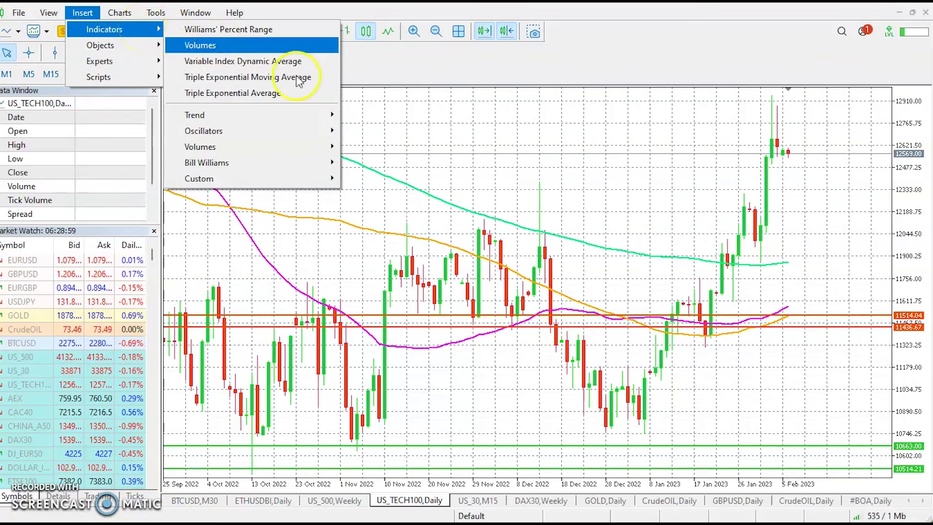
{"action": "mouse_move", "coordinate": [330, 126]}
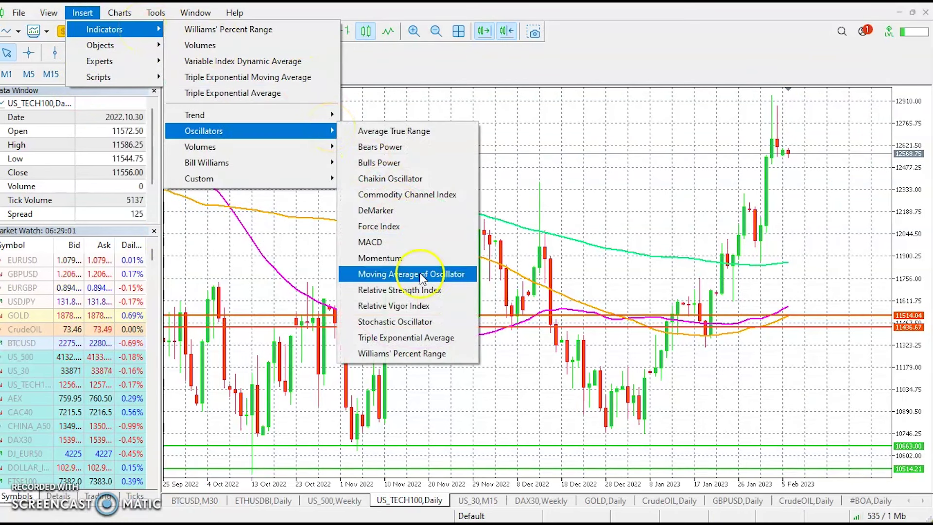
{"action": "left_click", "coordinate": [419, 294]}
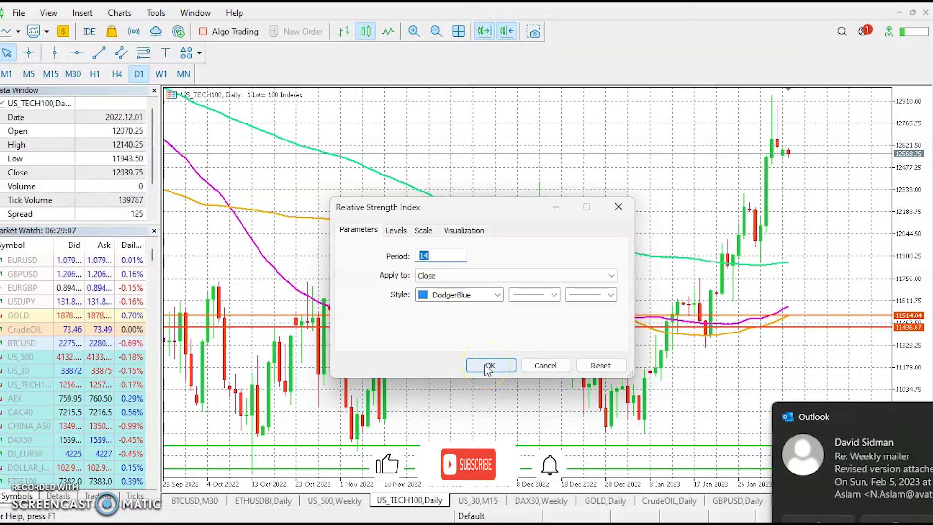
{"action": "left_click", "coordinate": [803, 438]}
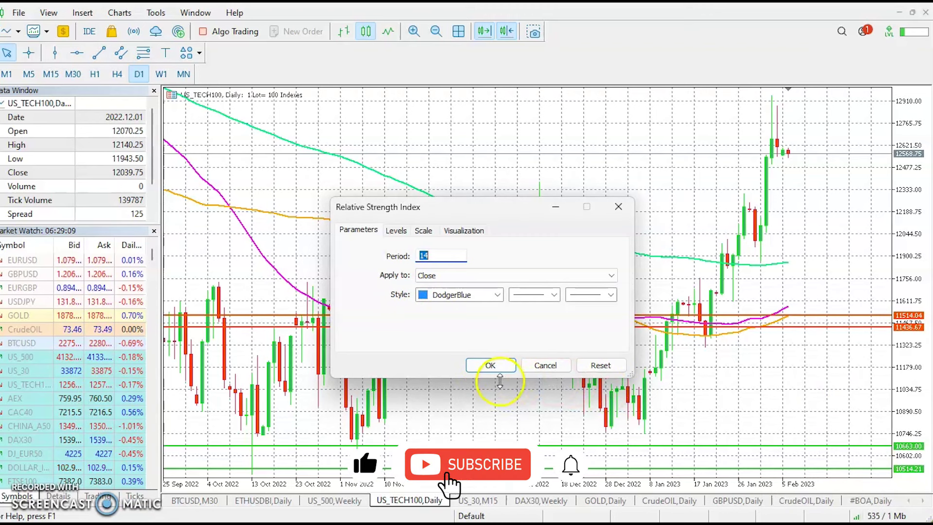
{"action": "left_click", "coordinate": [479, 366]}
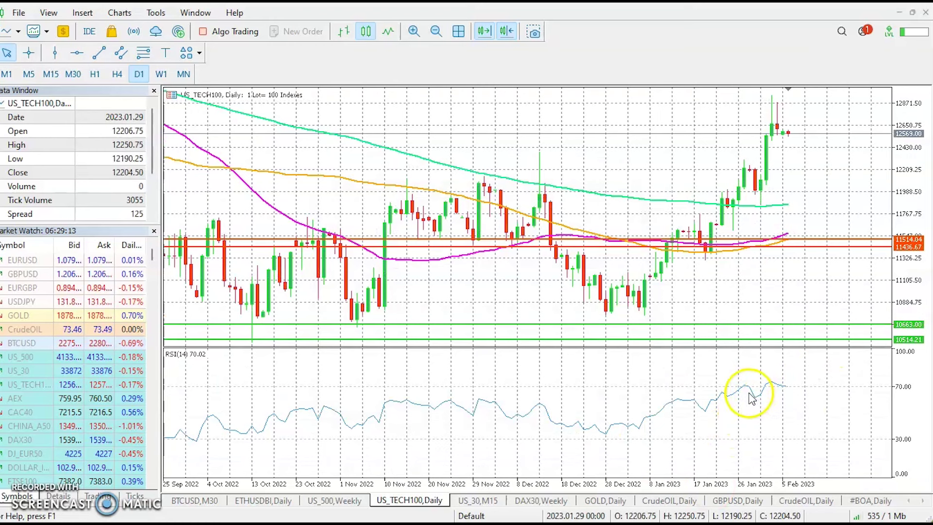
{"action": "mouse_move", "coordinate": [791, 395]}
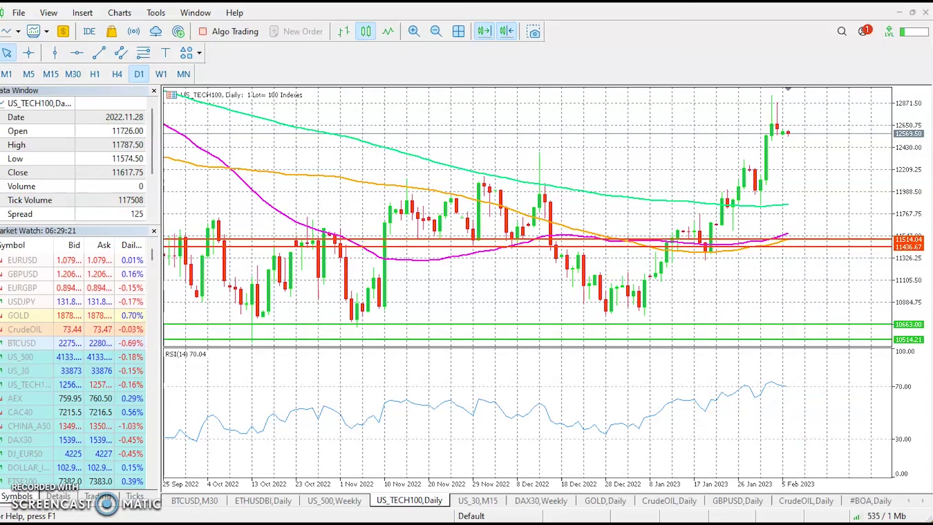
- Zoom out and raise the red resistance lines from 11514.04 and 11436.67 to about 13749 and 13548
{"action": "left_click", "coordinate": [438, 33]}
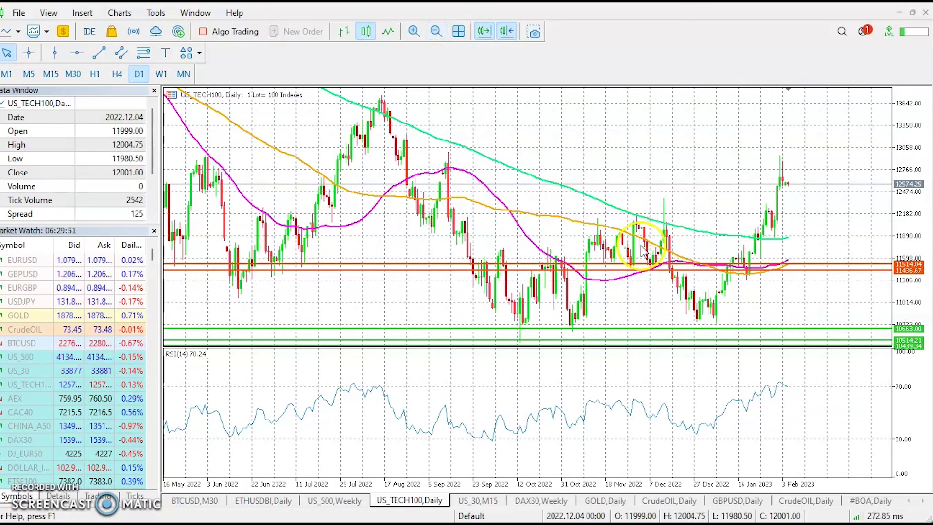
{"action": "left_click_drag", "start_coordinate": [822, 265], "coordinate": [832, 97]}
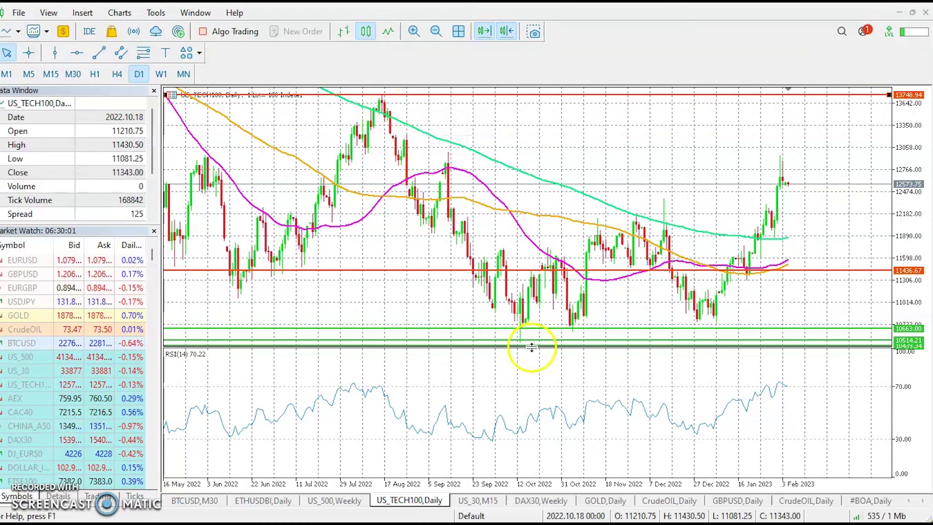
{"action": "left_click_drag", "start_coordinate": [490, 271], "coordinate": [490, 111]}
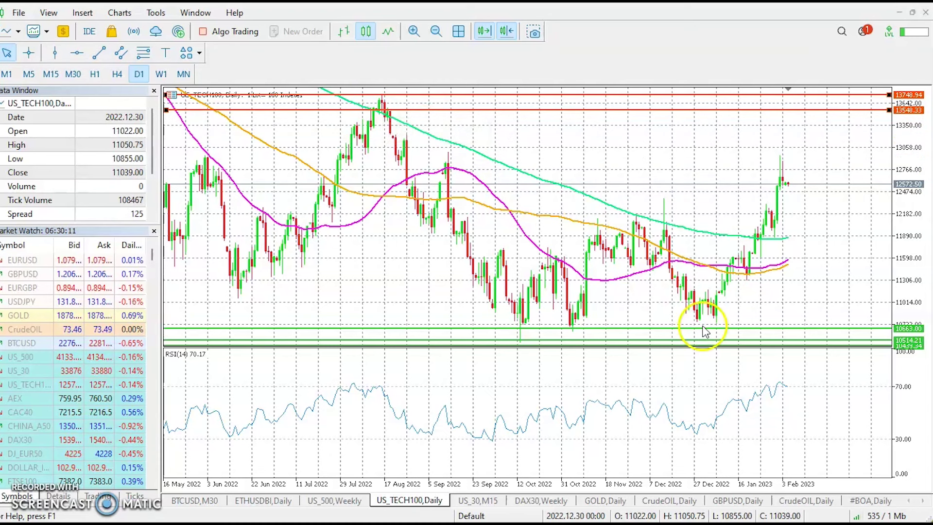
- Raise the green support lines at 10663 and 10514.21 to about 11816 and 12007
{"action": "double_click", "coordinate": [746, 328]}
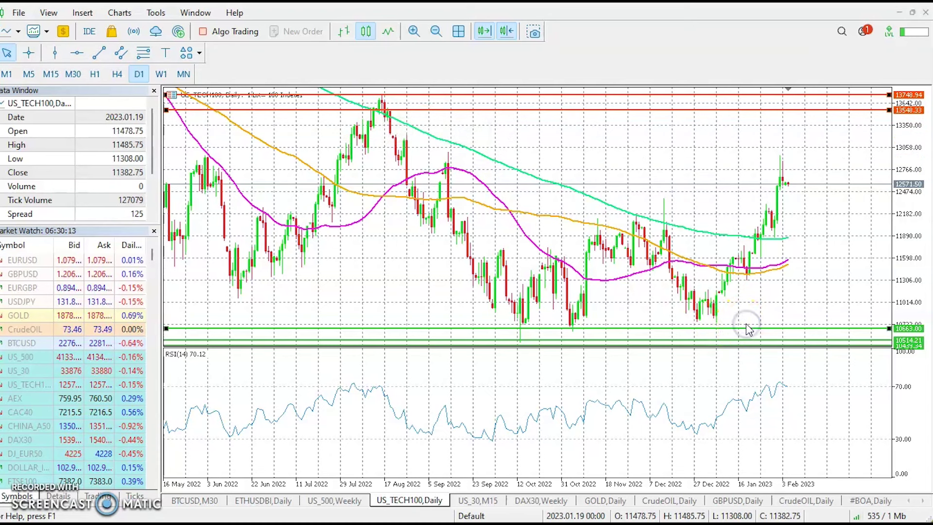
{"action": "left_click", "coordinate": [769, 224]}
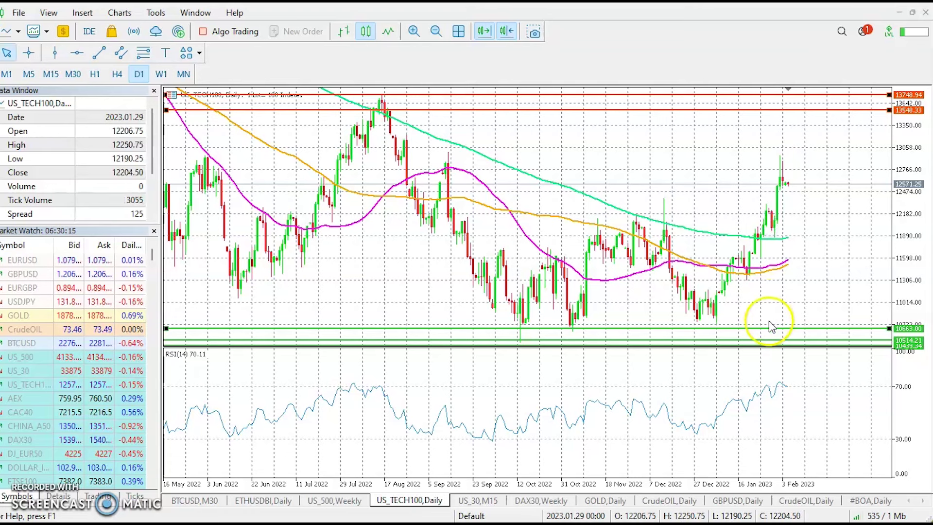
{"action": "left_click_drag", "start_coordinate": [774, 327], "coordinate": [822, 243]}
{"action": "left_click_drag", "start_coordinate": [788, 340], "coordinate": [779, 227]}
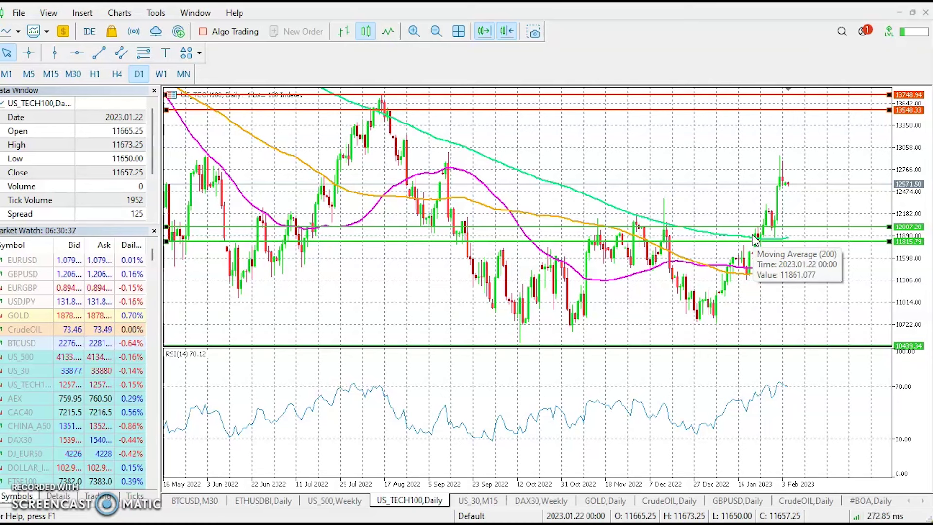
- Zoom out to 2020 and lift the green 10429 and 10263.22 lines to about 12587 and 12644
{"action": "left_click", "coordinate": [436, 32]}
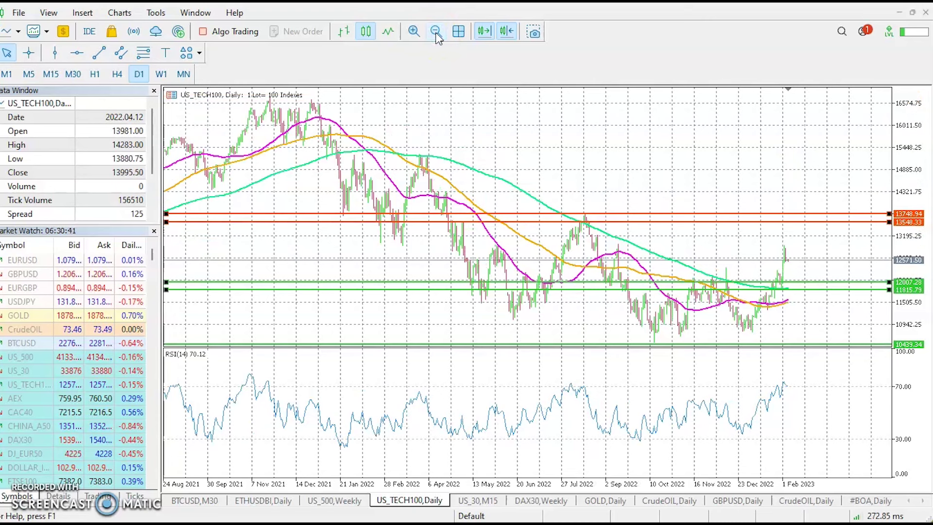
{"action": "left_click", "coordinate": [436, 32]}
{"action": "left_click", "coordinate": [693, 224]}
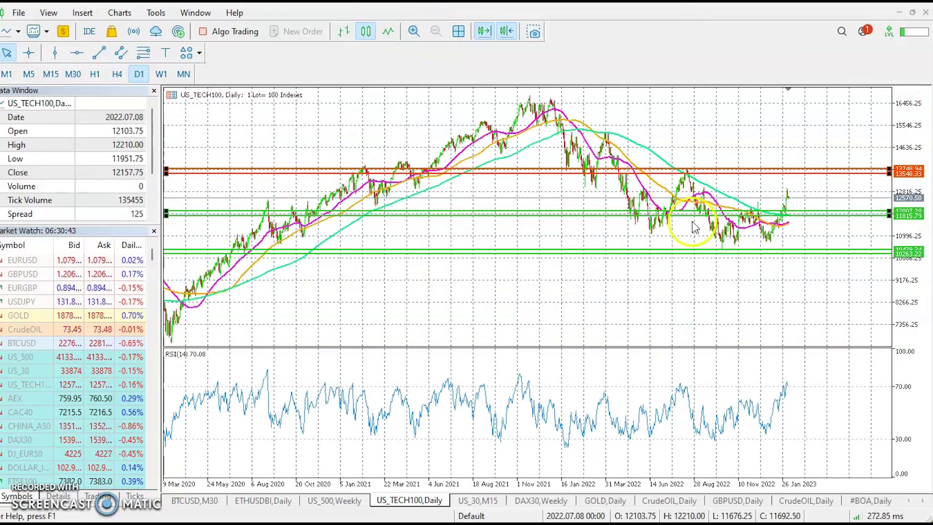
{"action": "left_click", "coordinate": [909, 188]}
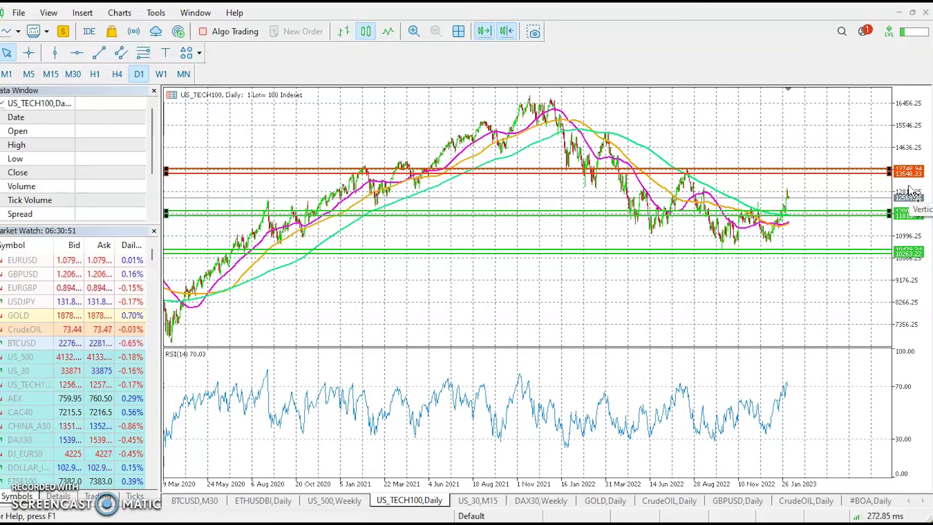
{"action": "left_click", "coordinate": [826, 272]}
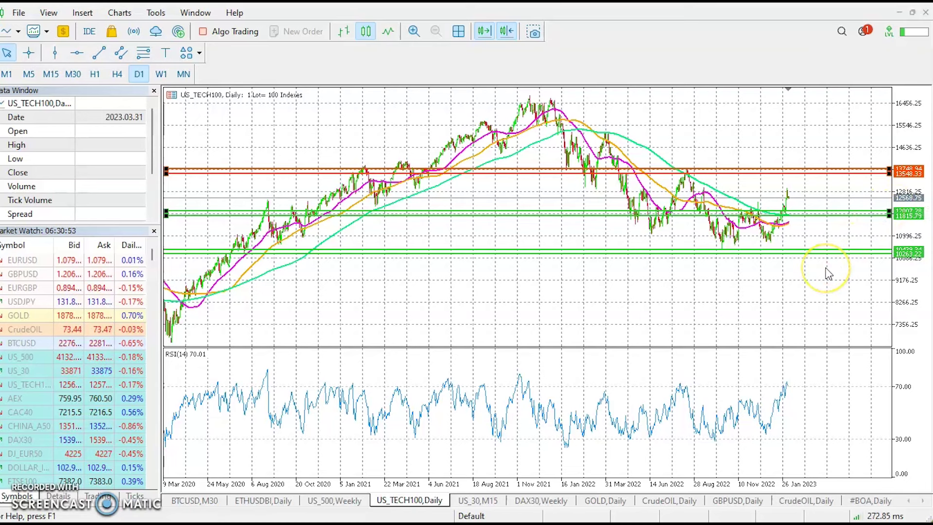
{"action": "left_click", "coordinate": [808, 258]}
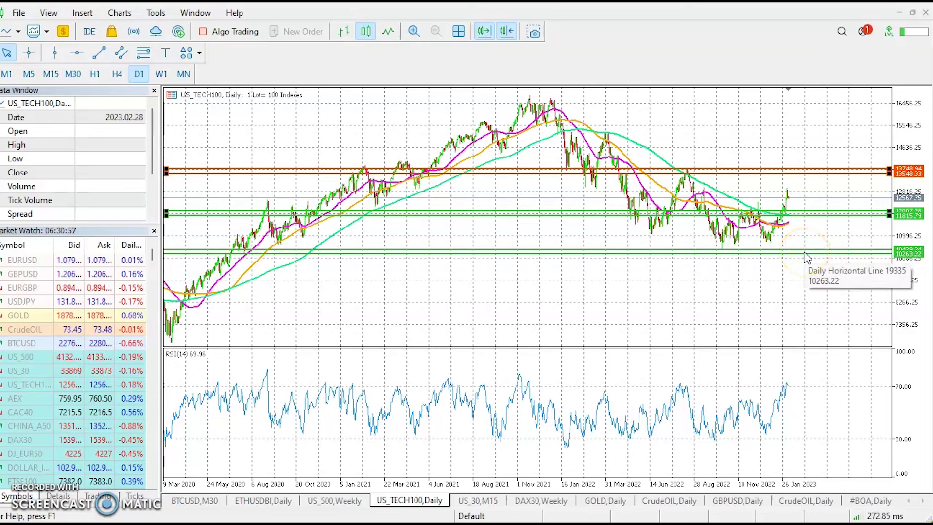
{"action": "left_click_drag", "start_coordinate": [804, 250], "coordinate": [791, 198]}
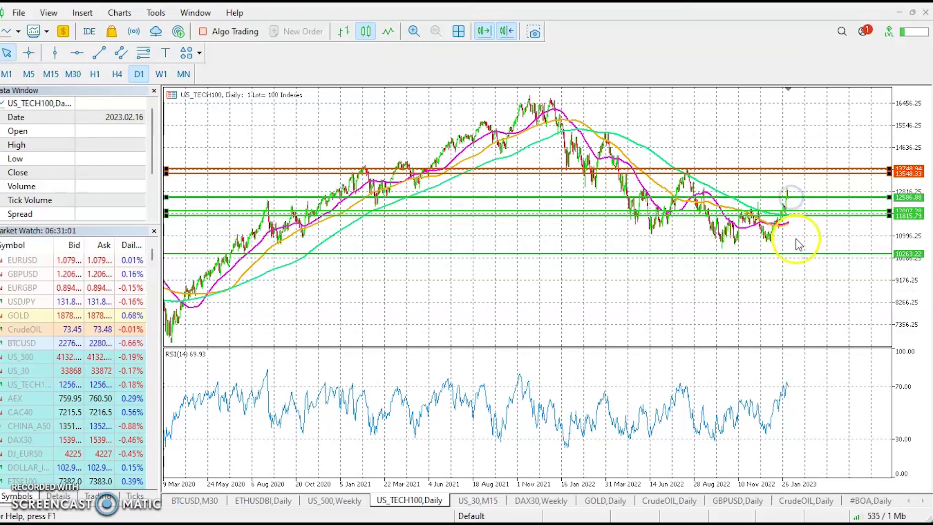
{"action": "left_click", "coordinate": [786, 253]}
{"action": "left_click_drag", "start_coordinate": [786, 254], "coordinate": [767, 196]}
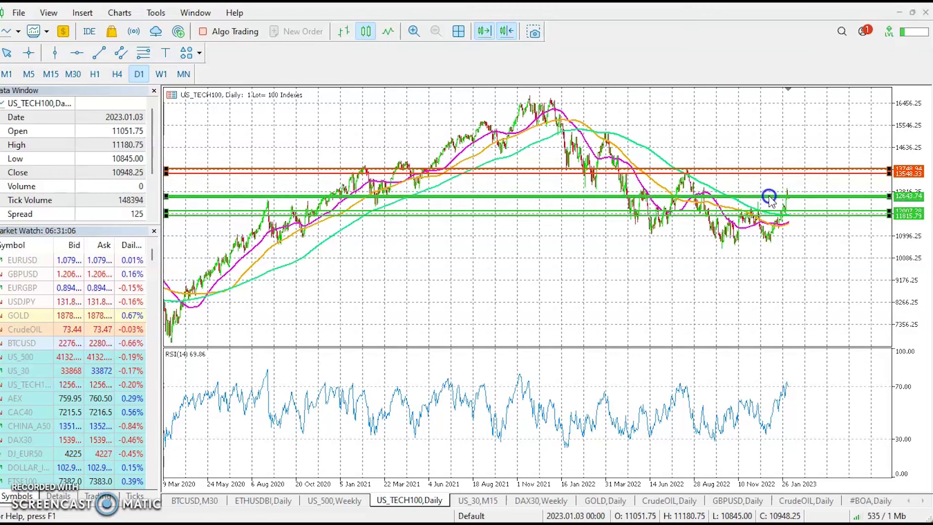
- Zoom in and lower the 12586.88 and 12643.74 green lines to 12187.69 and 12298.02
{"action": "left_click", "coordinate": [414, 32]}
{"action": "left_click", "coordinate": [413, 32]}
{"action": "left_click", "coordinate": [413, 31]}
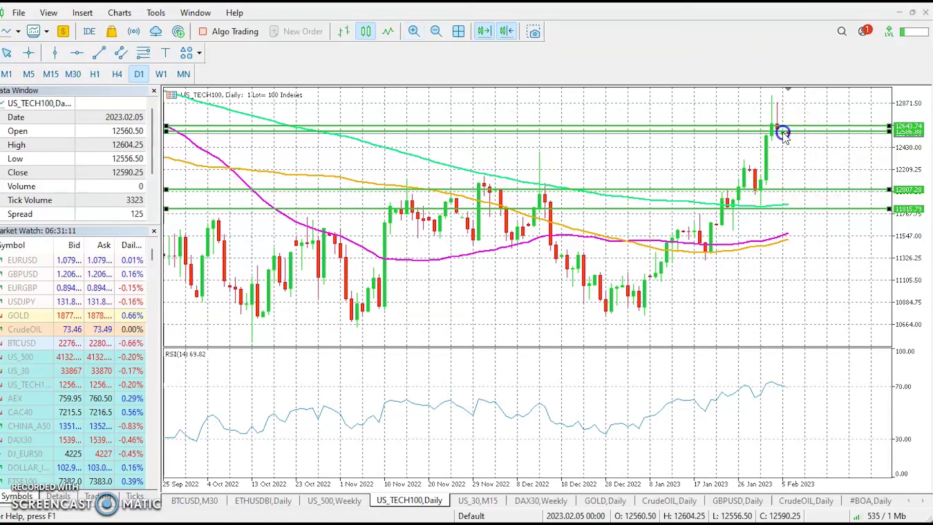
{"action": "left_click_drag", "start_coordinate": [777, 132], "coordinate": [780, 171]}
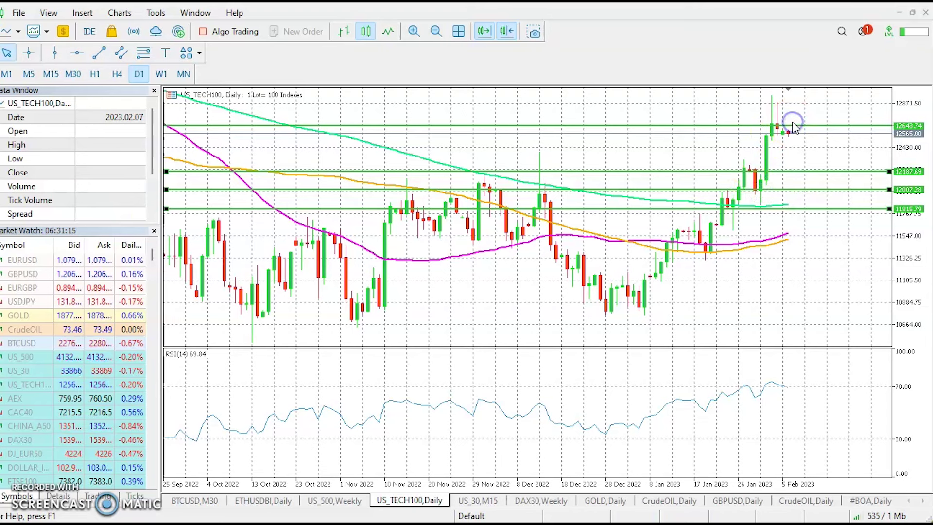
{"action": "left_click_drag", "start_coordinate": [793, 126], "coordinate": [791, 164]}
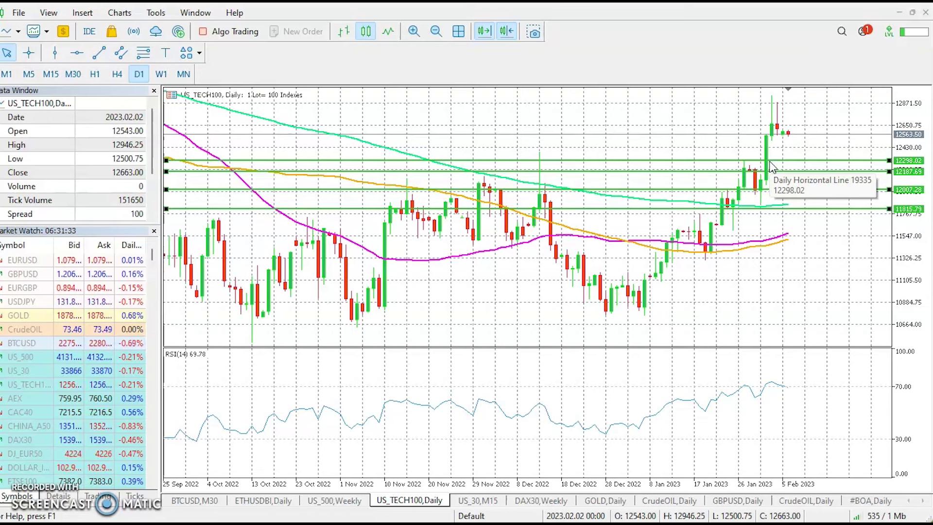
{"action": "left_click", "coordinate": [823, 168]}
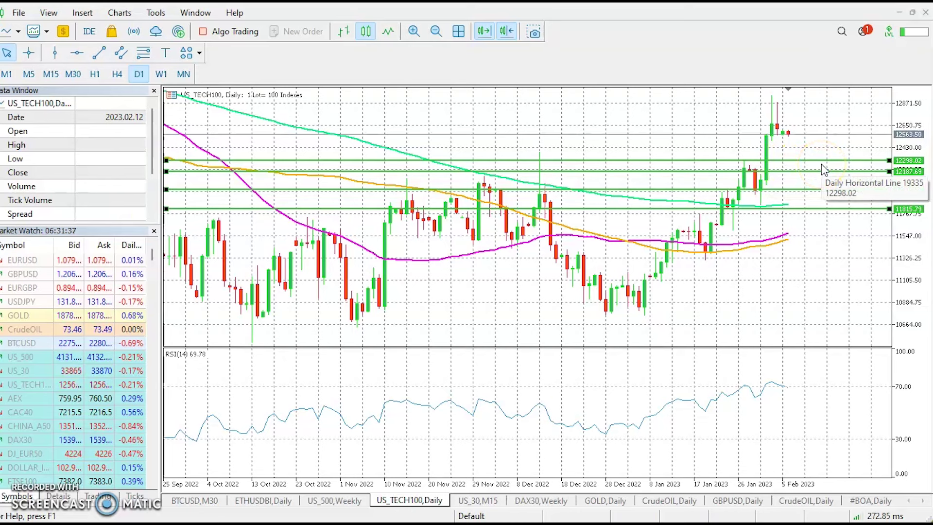
{"action": "left_click", "coordinate": [821, 171]}
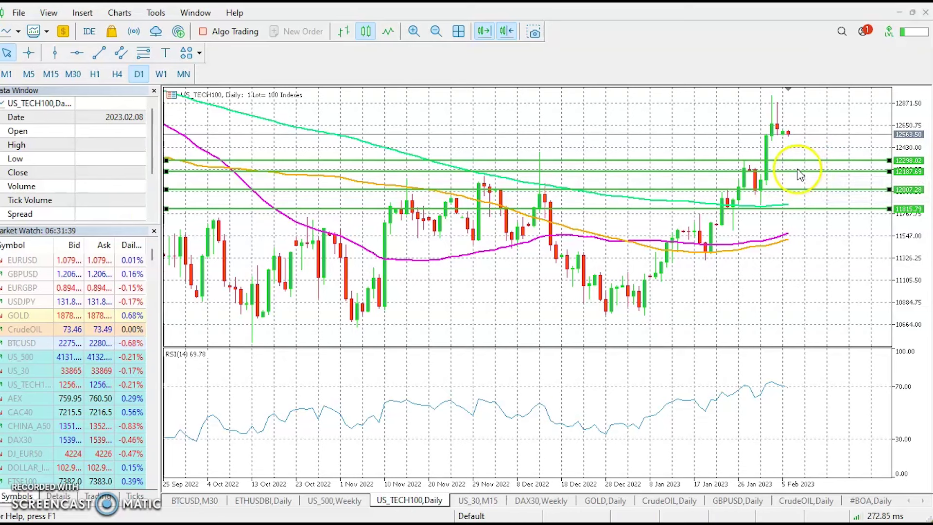